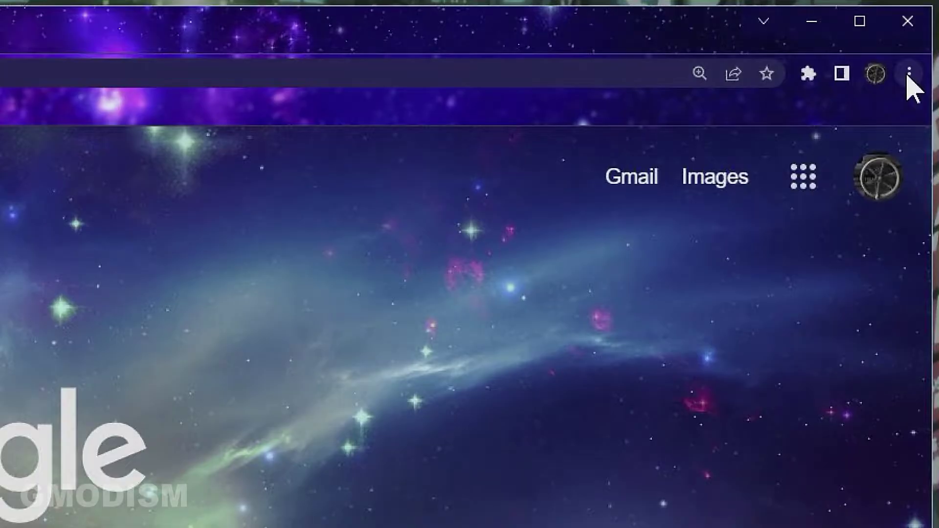
# Open Chrome's Settings from the three-dot menu and go to the Autofill section
pyautogui.click(909, 74)
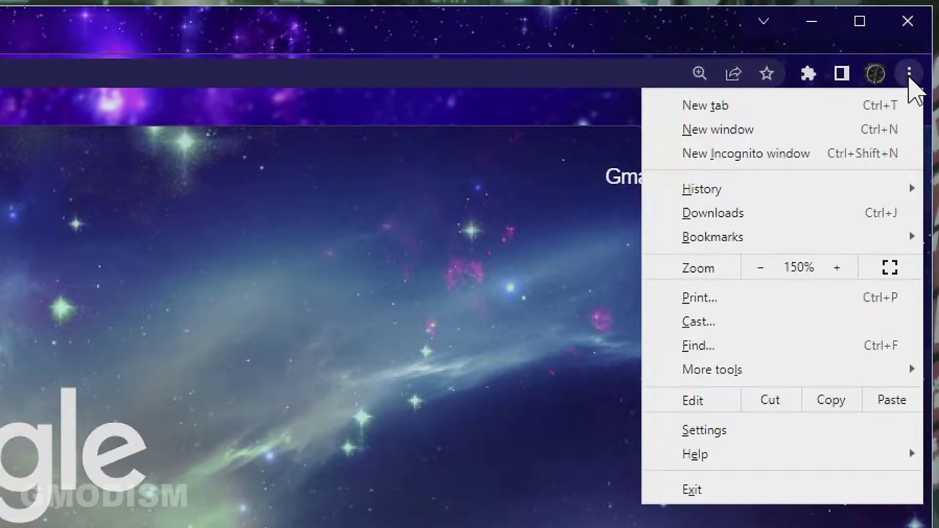
pyautogui.click(740, 431)
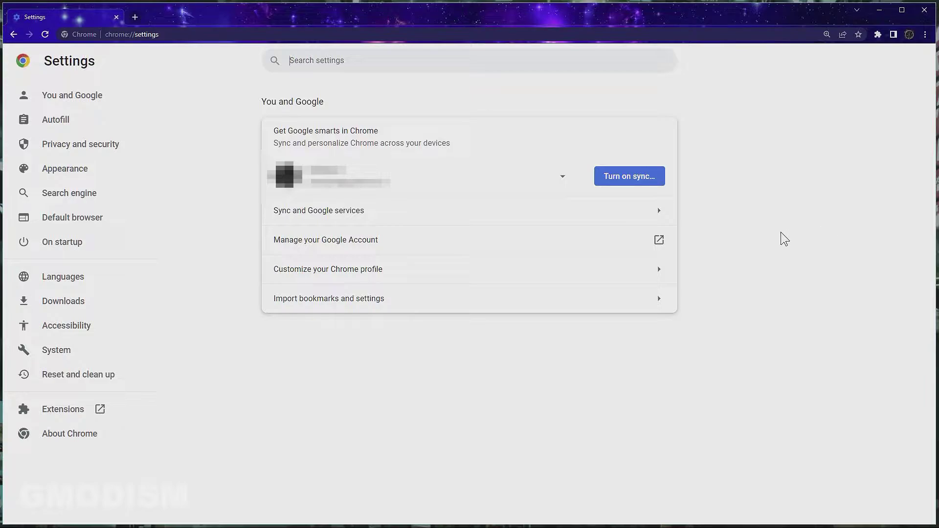
pyautogui.click(61, 128)
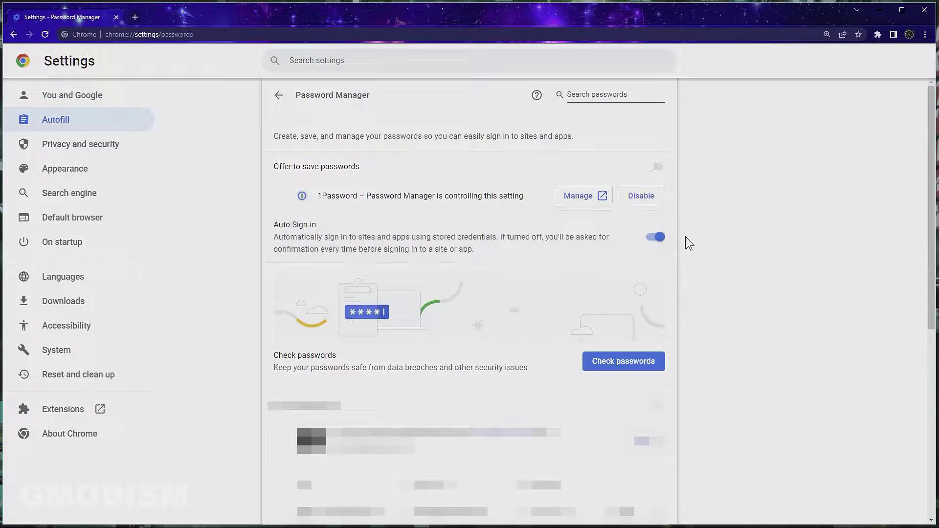
# Switch off Auto Sign-in and review a saved password entry's actions
pyautogui.click(655, 238)
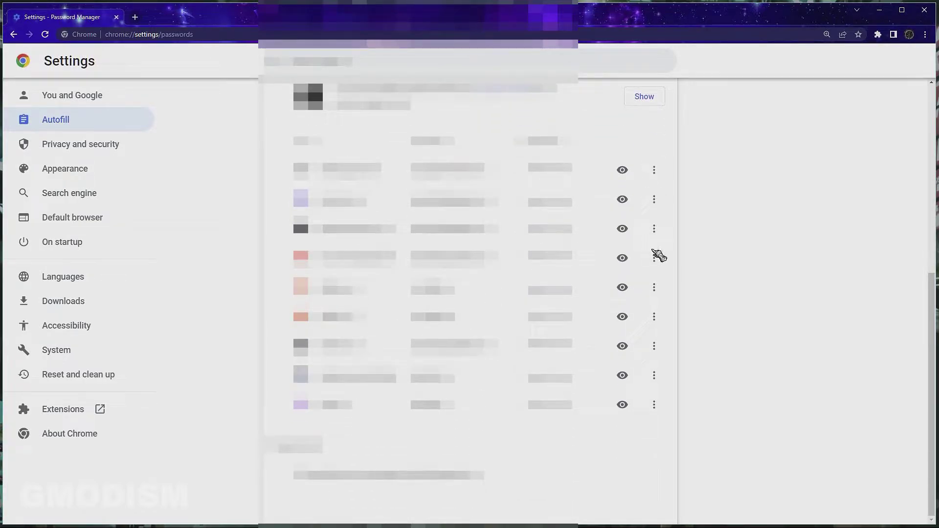
pyautogui.click(654, 346)
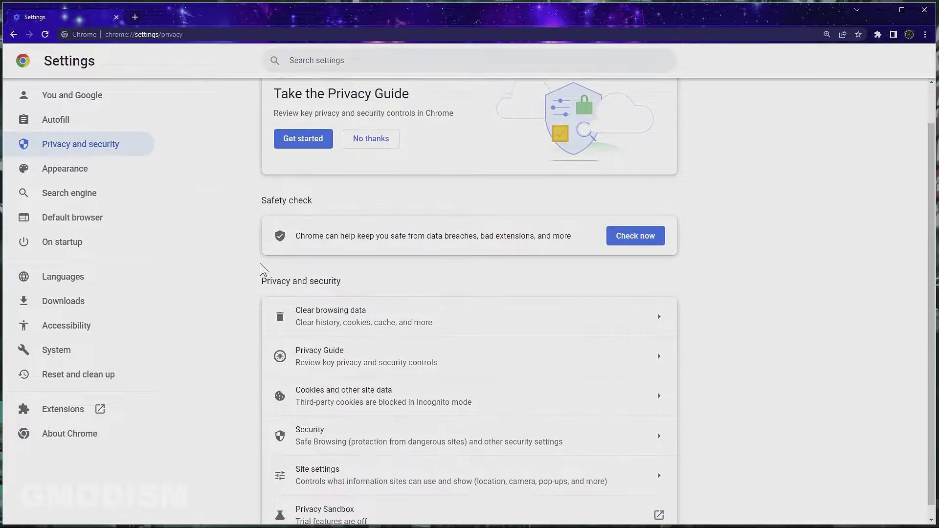
pyautogui.scroll(-1, 458, 370)
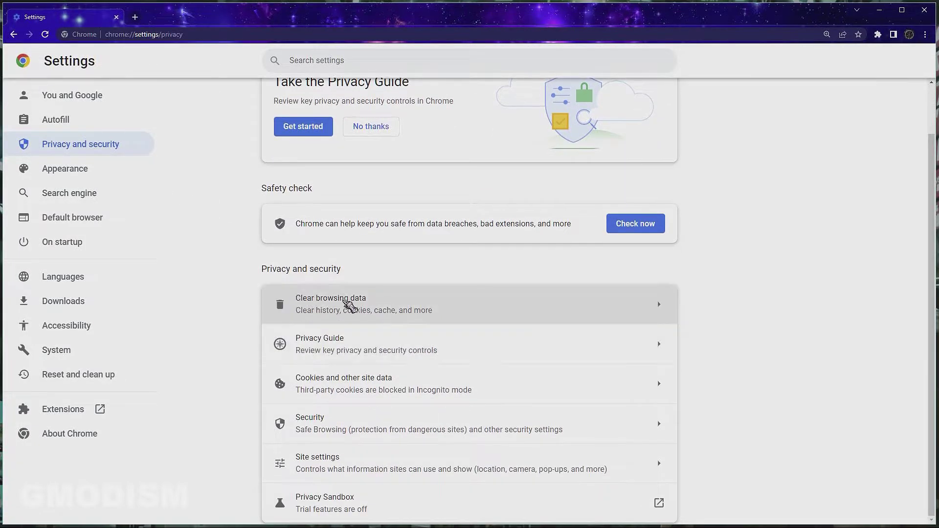
# In Clear browsing data, tick Passwords, Autofill form data, Cookies and Browsing history
pyautogui.click(639, 306)
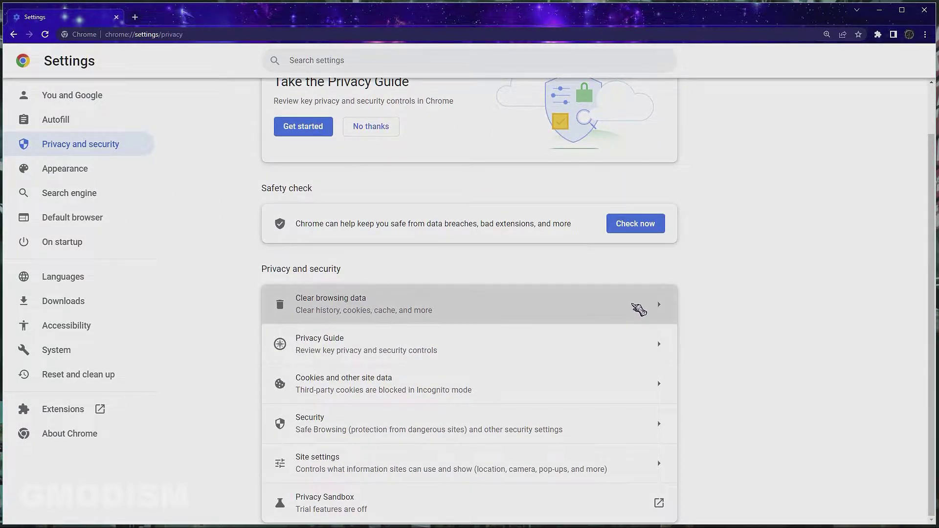
pyautogui.scroll(-3, 570, 291)
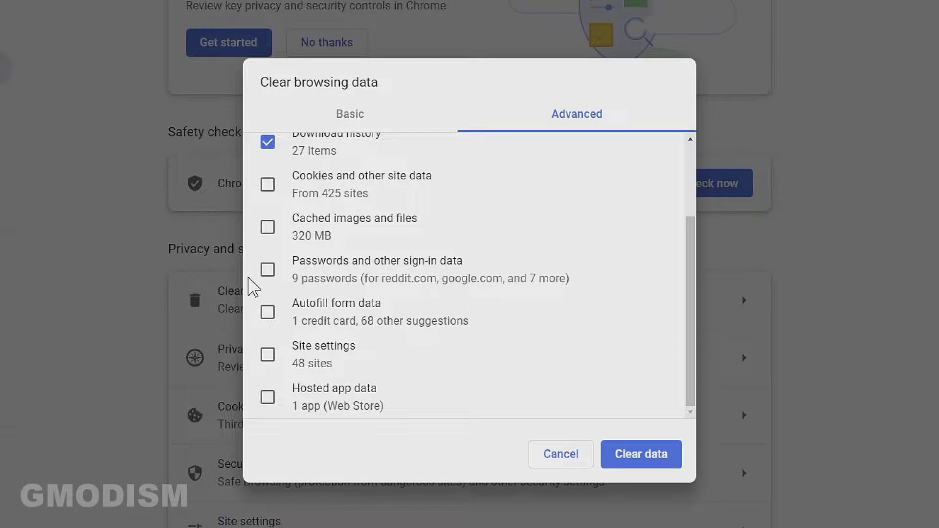
pyautogui.click(268, 270)
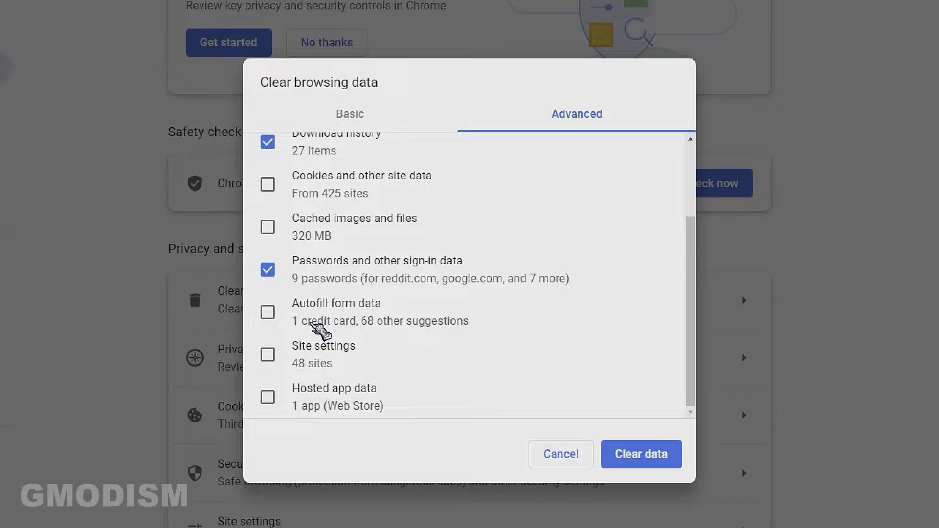
pyautogui.click(268, 313)
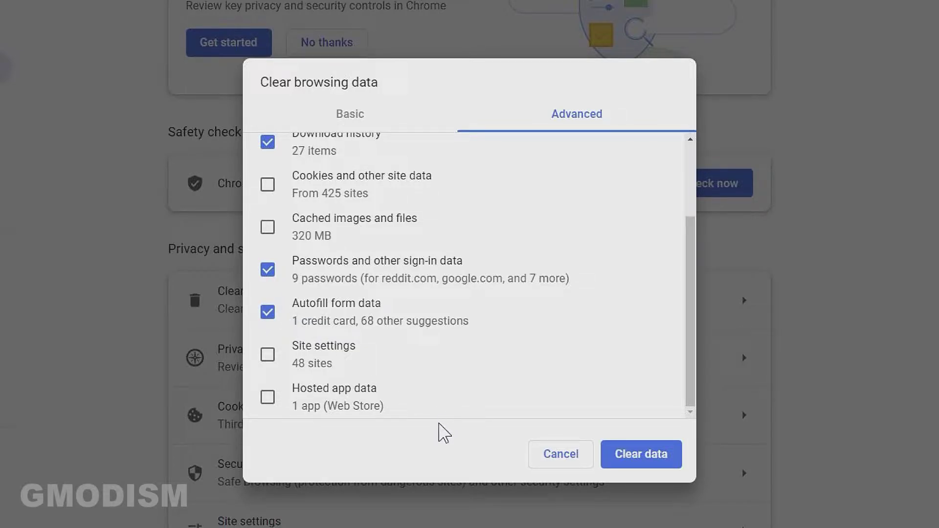
pyautogui.scroll(3, 458, 363)
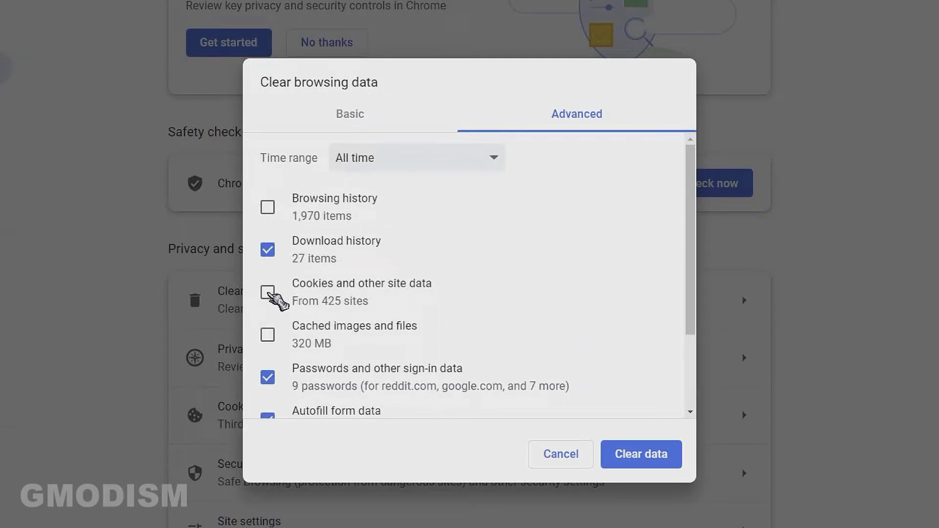
pyautogui.click(269, 293)
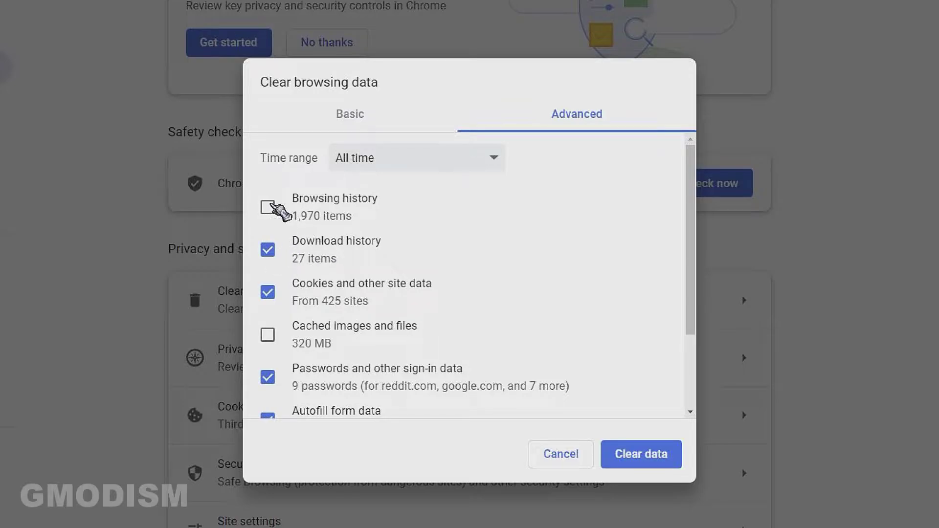
pyautogui.click(268, 207)
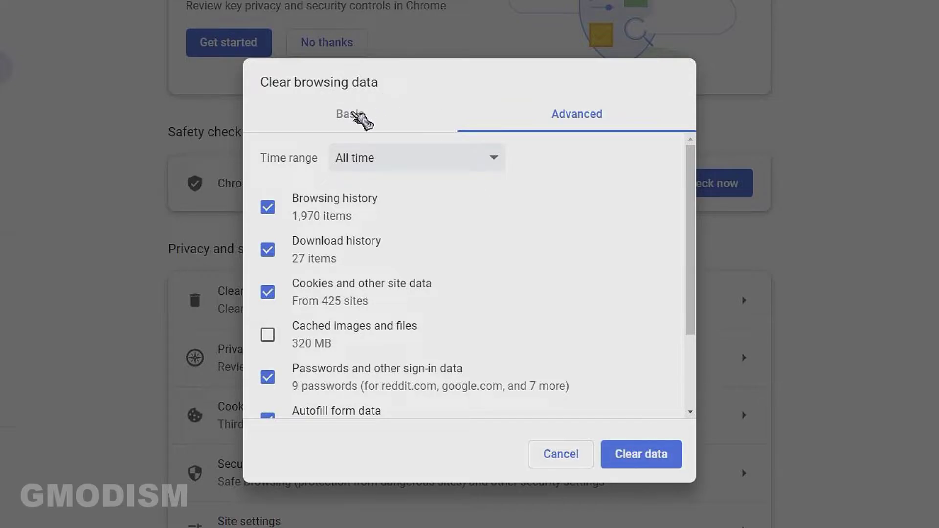
# Keep the time range at All time on the Advanced tab and clear the data
pyautogui.click(361, 116)
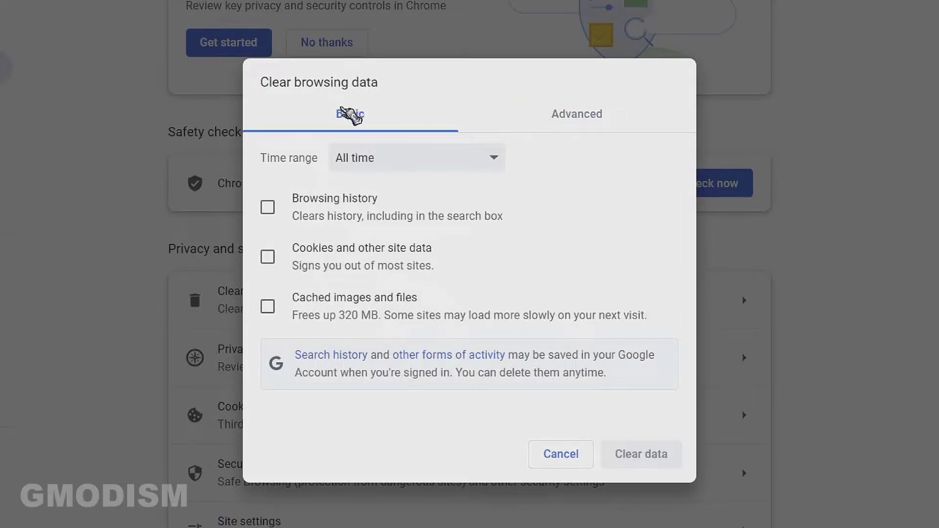
pyautogui.click(587, 116)
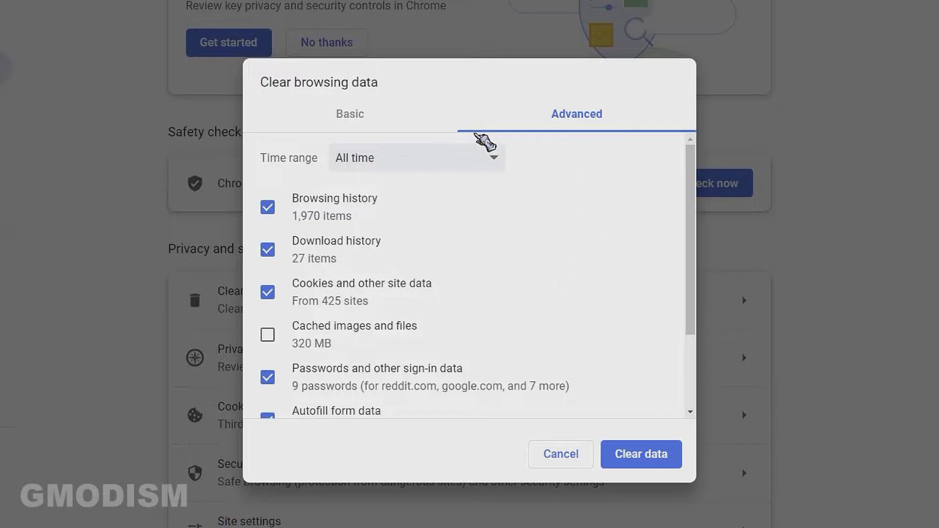
pyautogui.click(495, 159)
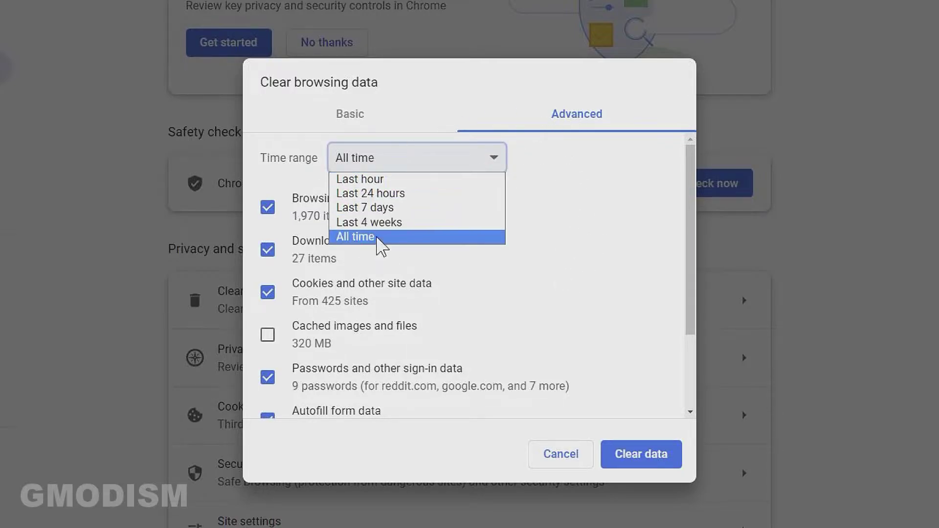
pyautogui.click(372, 238)
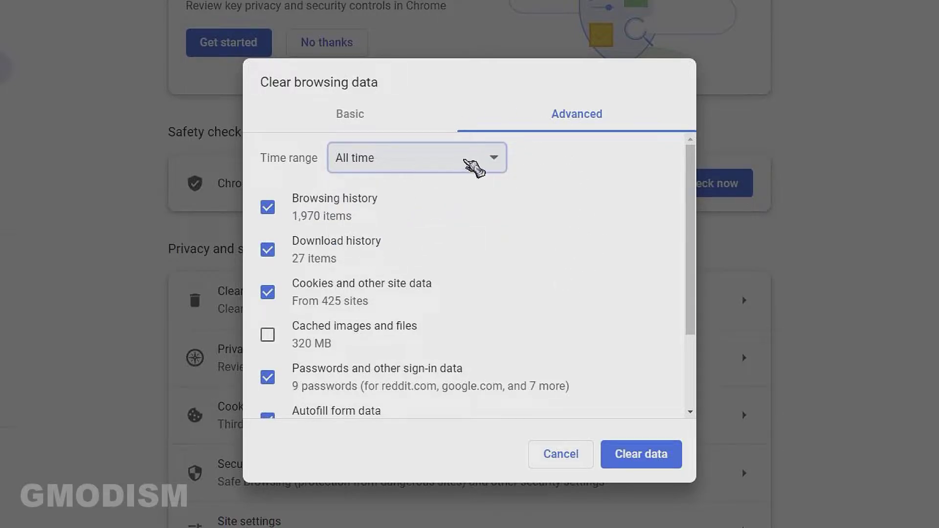
pyautogui.scroll(-3, 462, 164)
pyautogui.scroll(3, 464, 161)
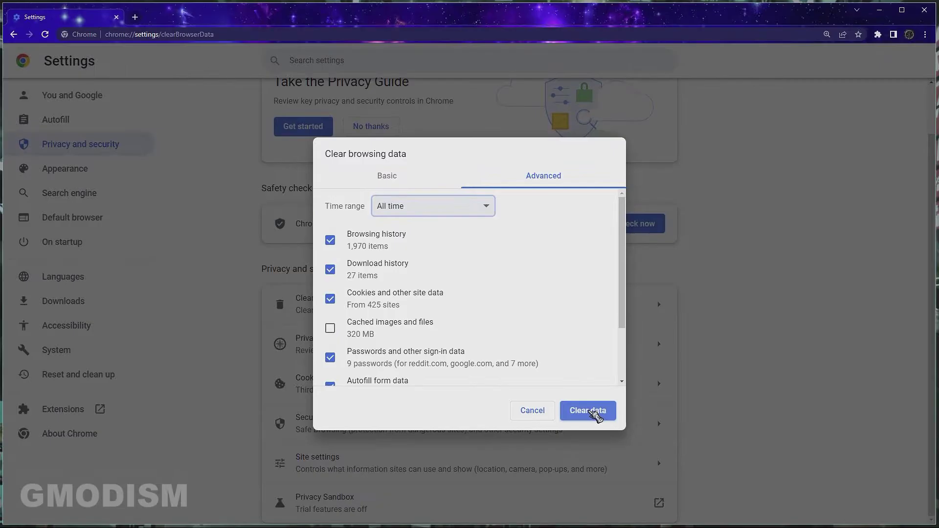
pyautogui.click(592, 412)
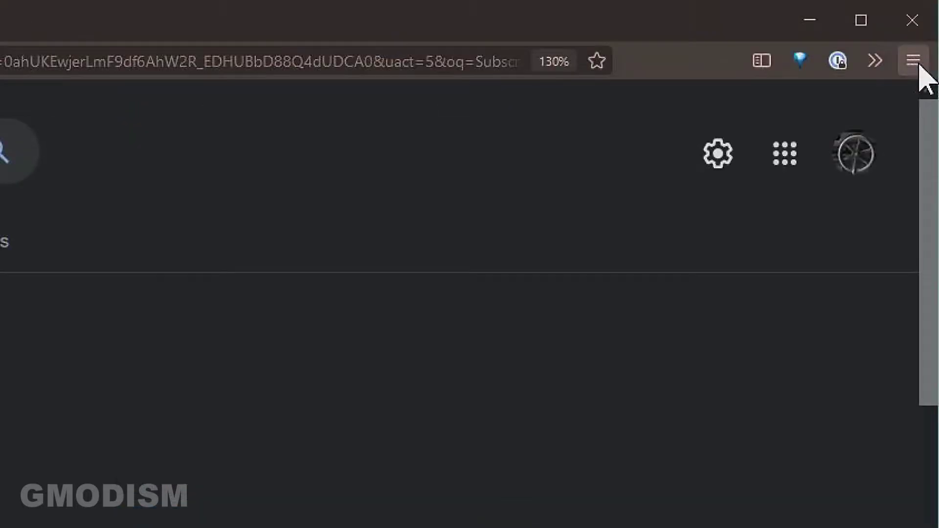
# Switch to Firefox and open its main menu
pyautogui.click(914, 62)
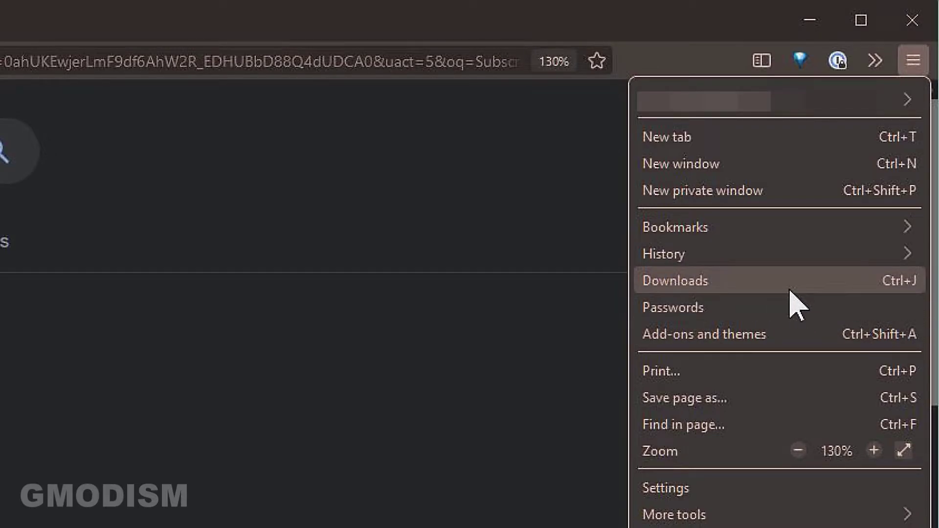
# Open Firefox Settings at Privacy & Security, scrolled to Cookies and Site Data and Logins
pyautogui.click(842, 490)
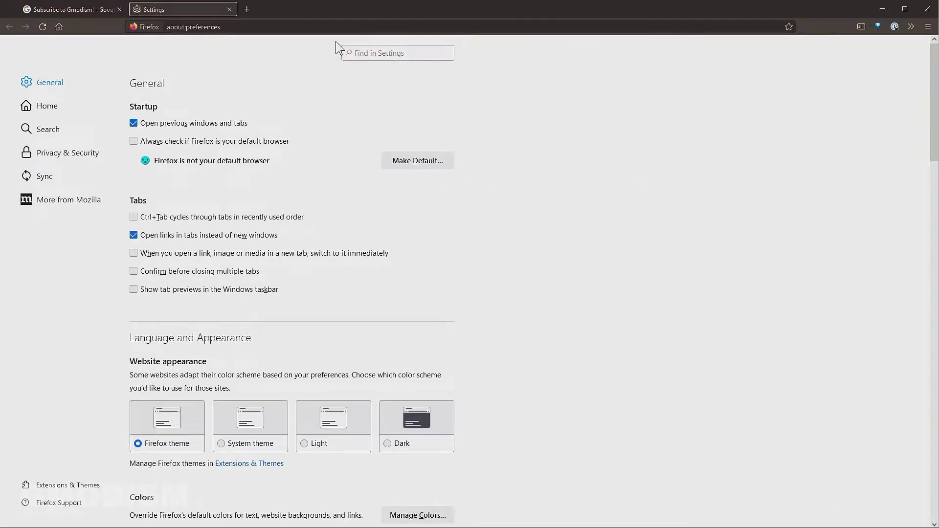
pyautogui.click(64, 153)
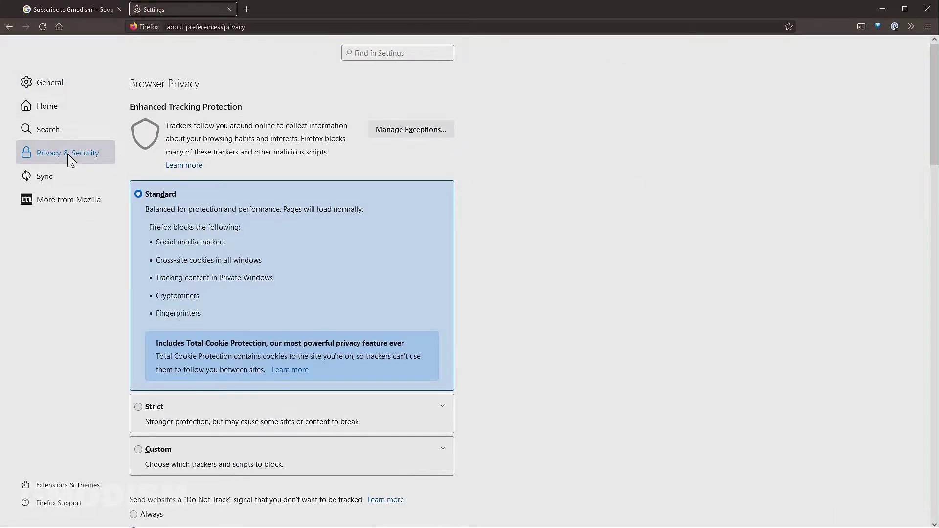
pyautogui.scroll(-5, 488, 354)
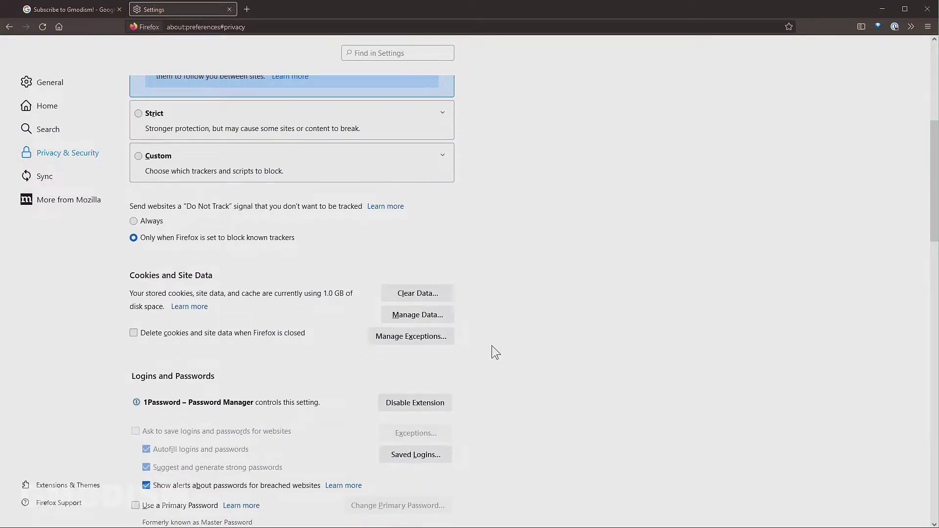
pyautogui.scroll(-3, 492, 346)
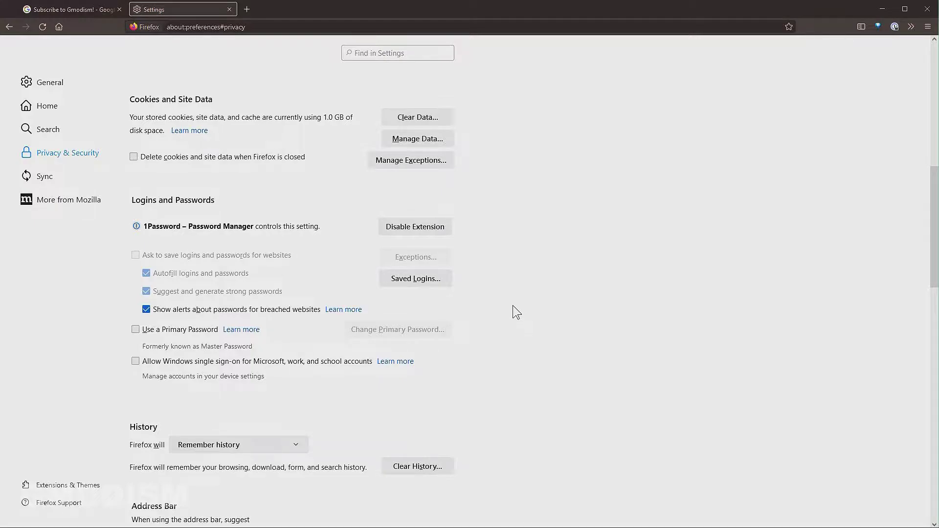
# Remove all 106 saved Firefox logins, skipping the export, and return to Settings
pyautogui.click(424, 277)
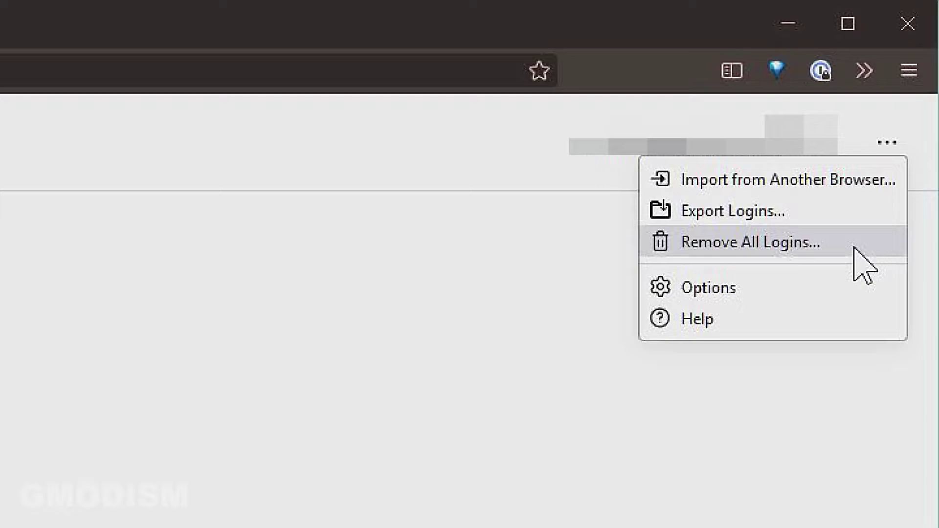
pyautogui.click(758, 213)
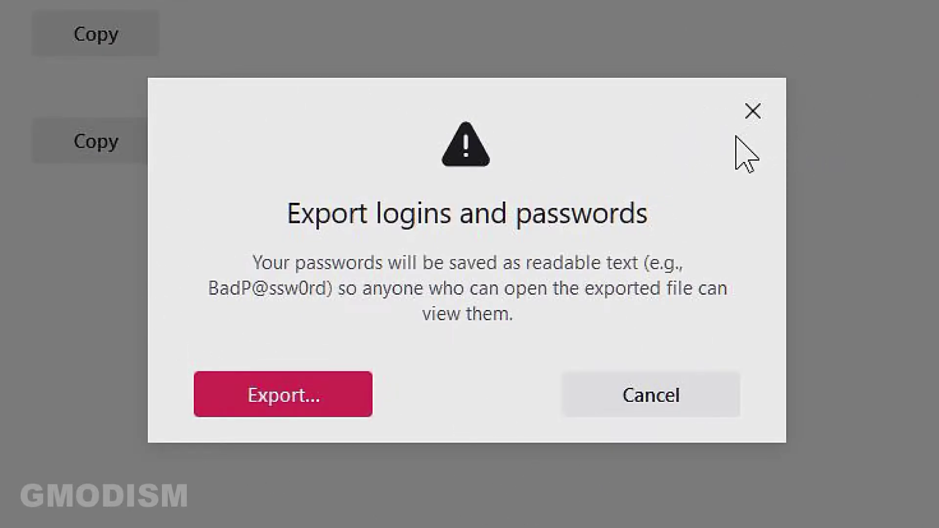
pyautogui.click(756, 115)
pyautogui.click(920, 53)
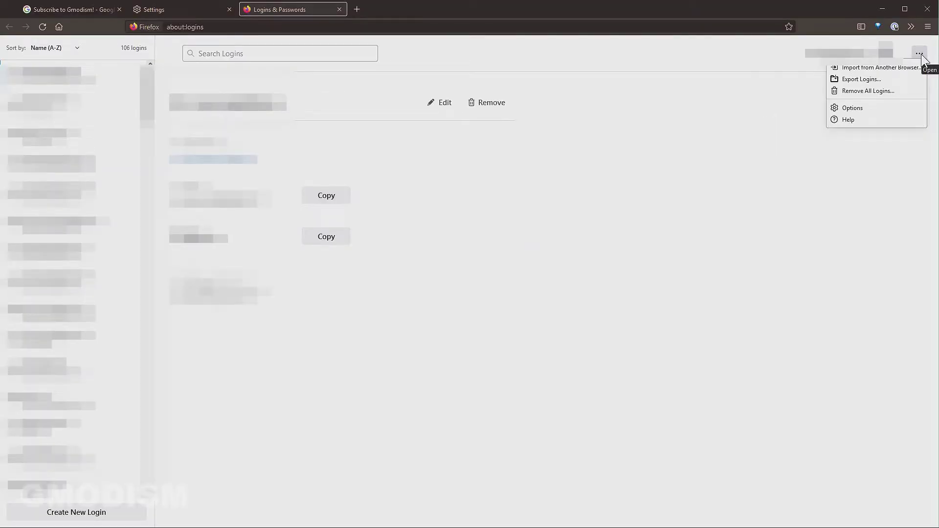
pyautogui.click(860, 92)
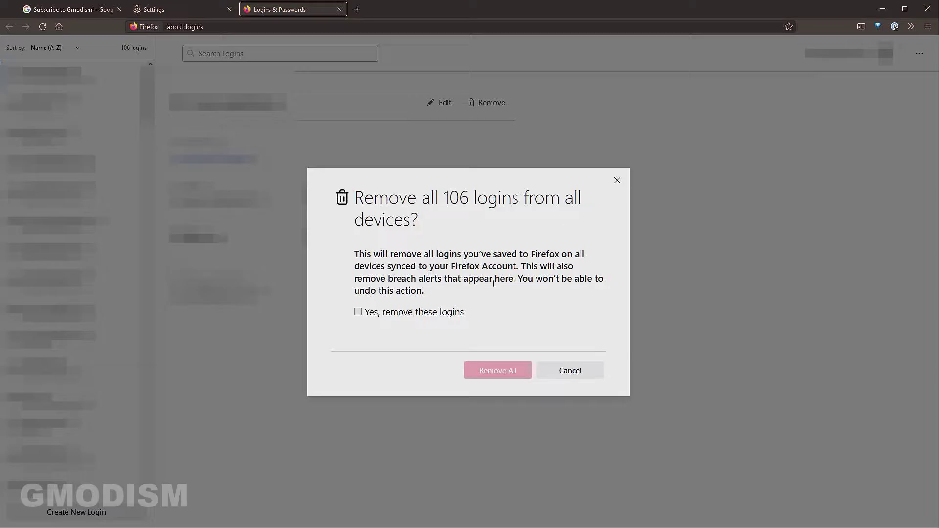
pyautogui.click(387, 316)
pyautogui.click(500, 370)
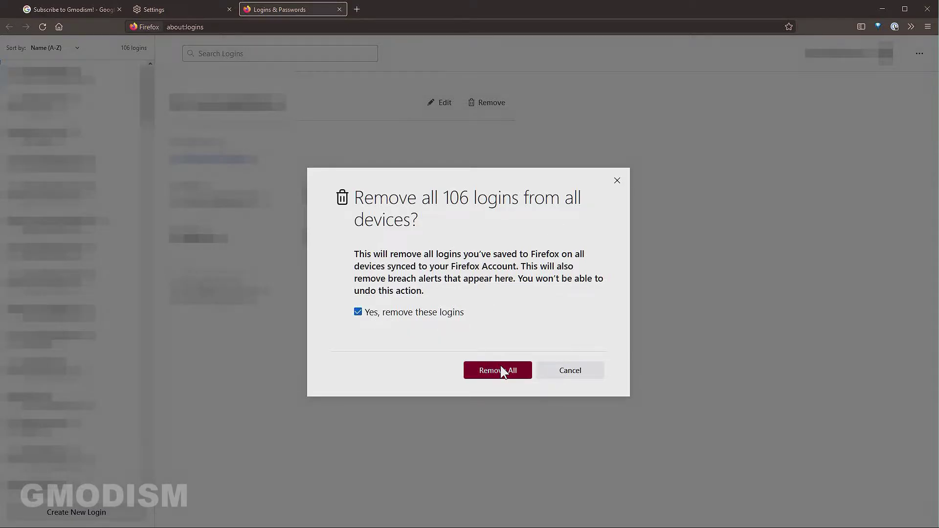
pyautogui.hotkey('ctrl', 'shift', 'Tab')
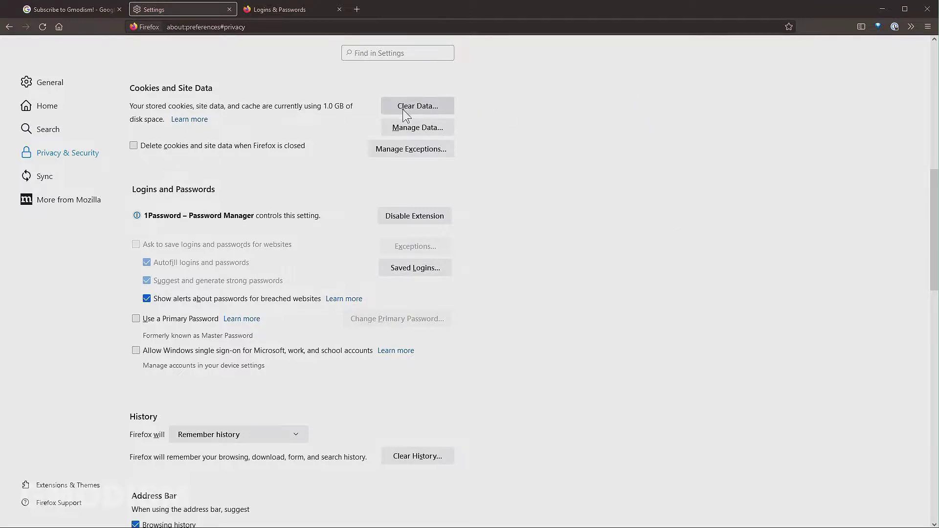
# Clear Firefox's cookies, site data and cached web content, then close Firefox
pyautogui.click(432, 105)
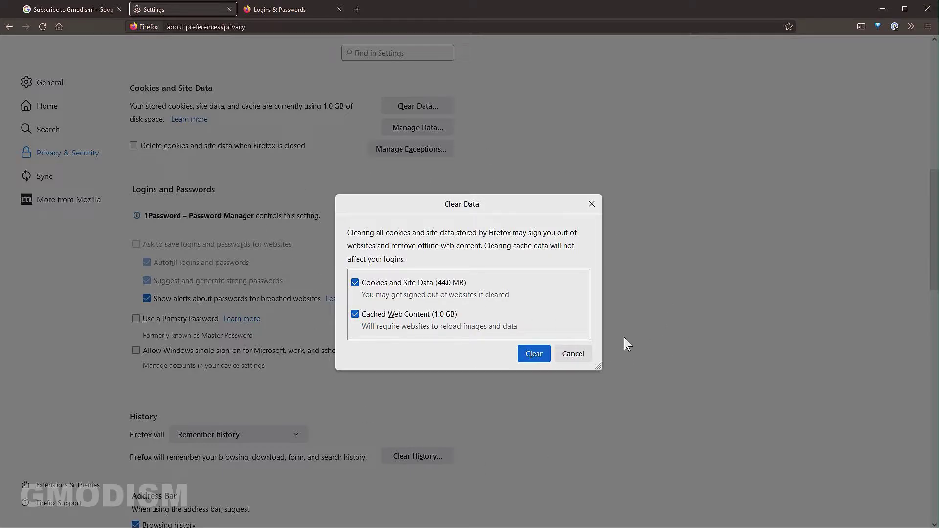
pyautogui.click(573, 354)
pyautogui.scroll(-1, 440, 345)
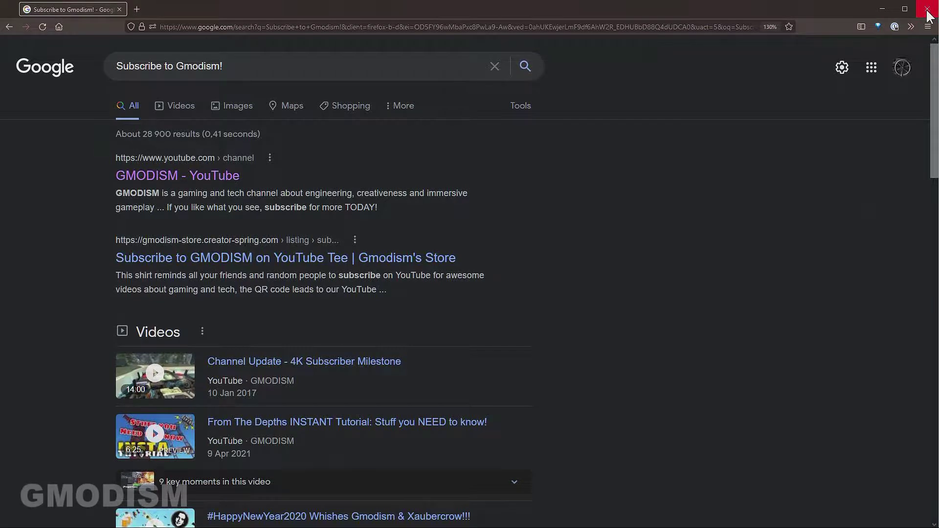
pyautogui.click(928, 11)
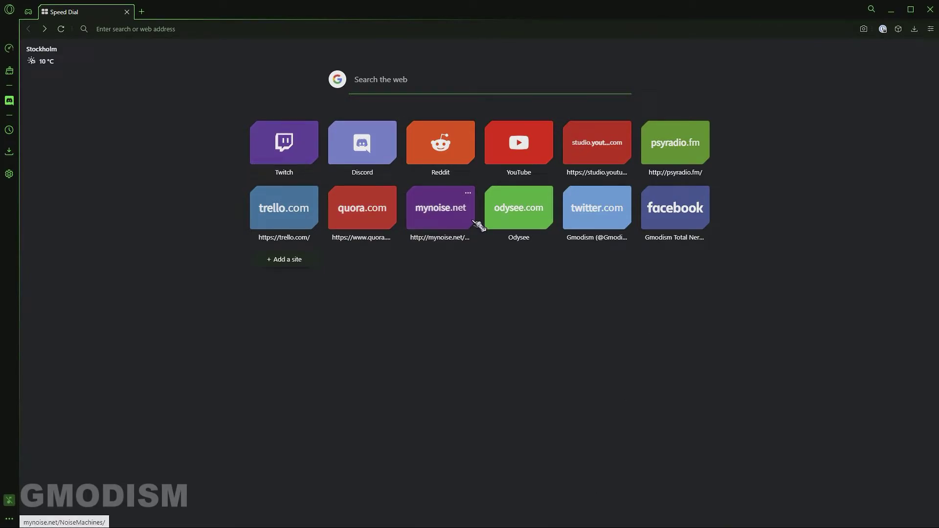
# Open Opera GX Settings at Privacy & security and bring up Clear browsing data
pyautogui.click(12, 11)
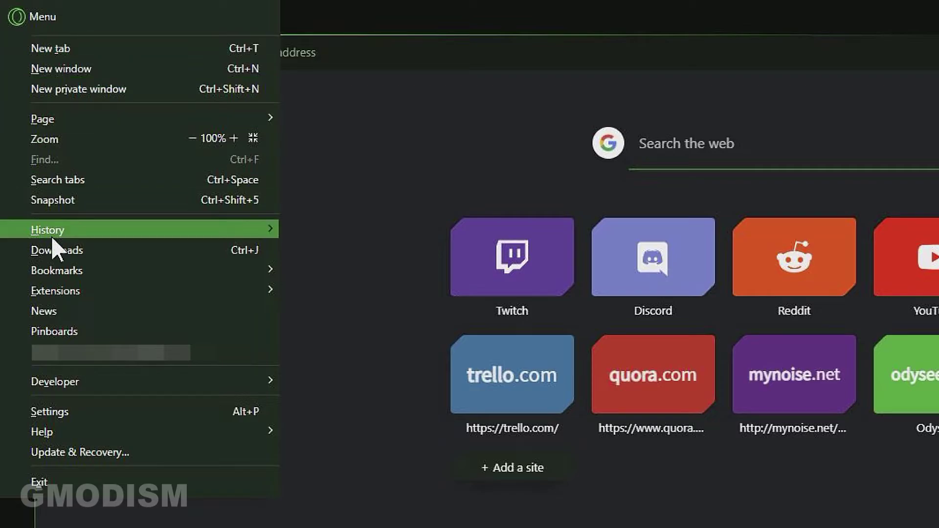
pyautogui.click(68, 412)
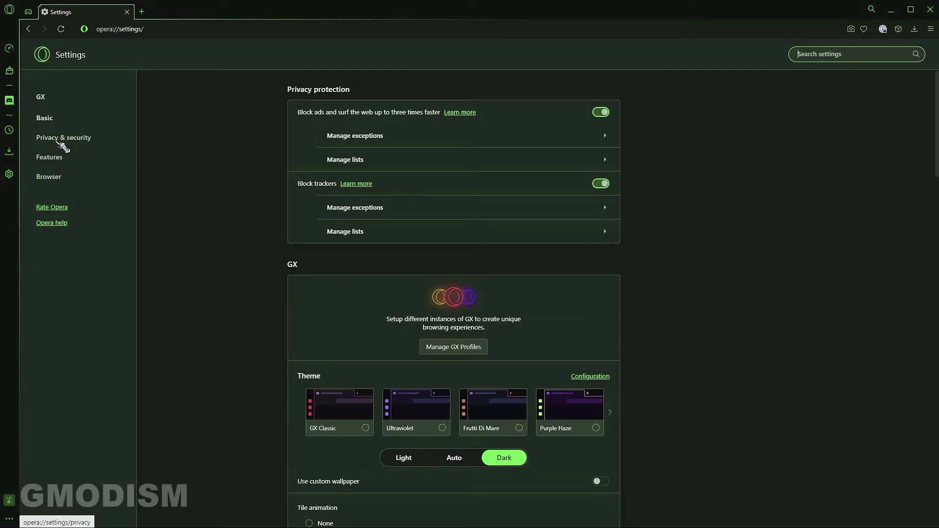
pyautogui.click(62, 142)
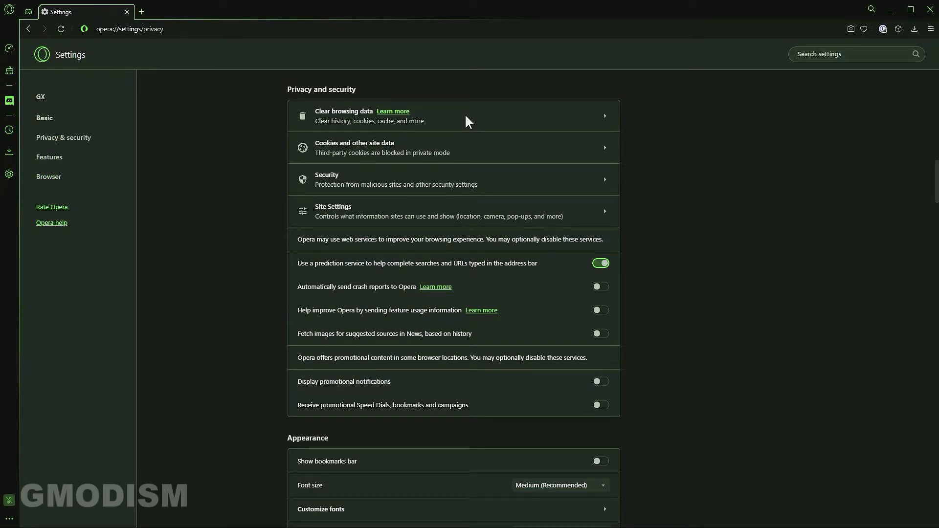
pyautogui.click(477, 119)
# Set the Advanced tab's time range to All time
pyautogui.click(424, 204)
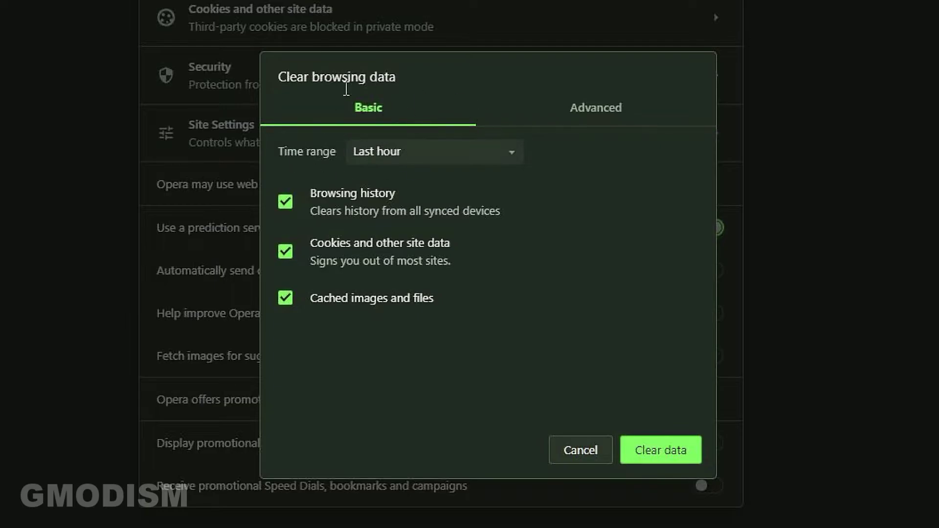
pyautogui.click(628, 108)
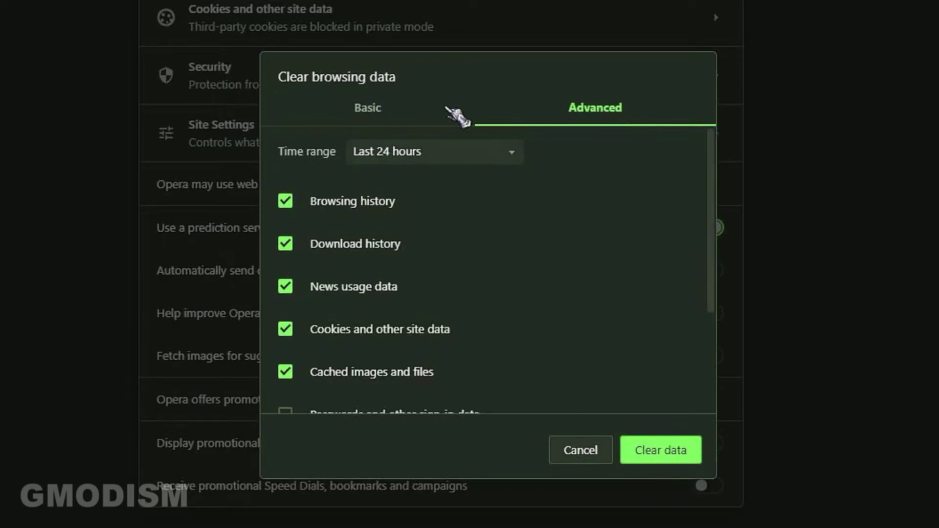
pyautogui.click(414, 153)
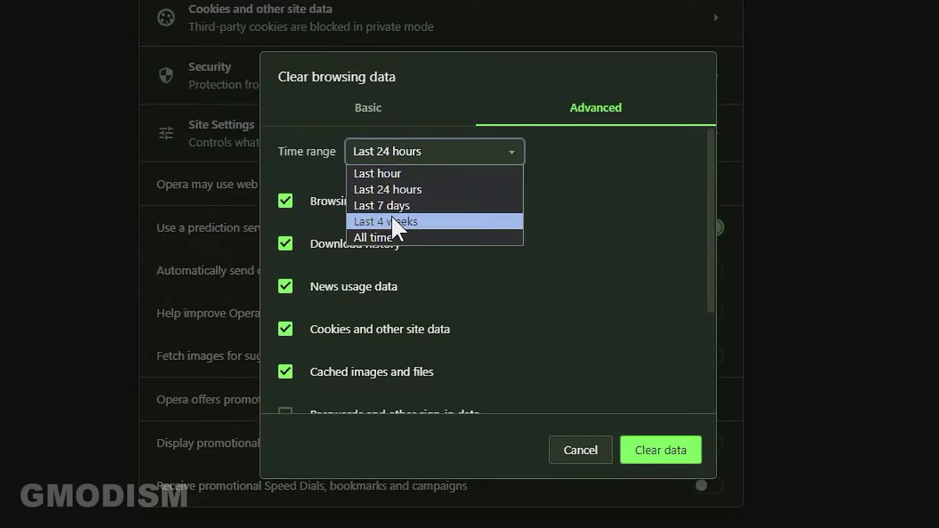
pyautogui.click(388, 239)
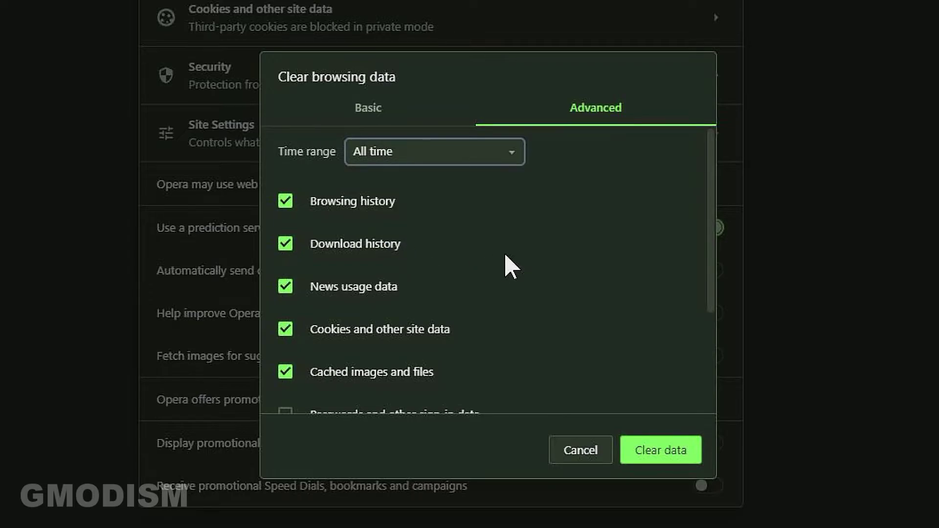
pyautogui.scroll(-2, 669, 252)
pyautogui.scroll(-1, 678, 259)
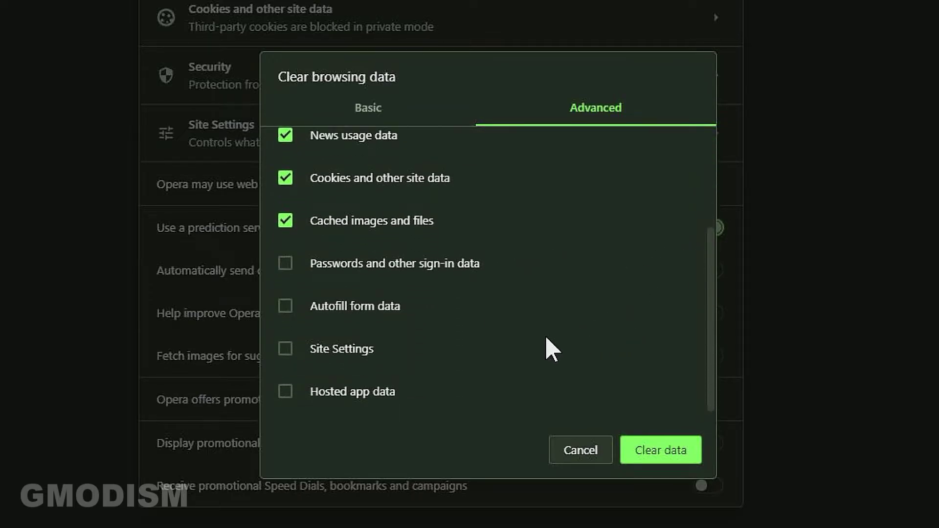
# Tick Autofill form data, Passwords and Cookies, then clear the browsing data
pyautogui.click(286, 307)
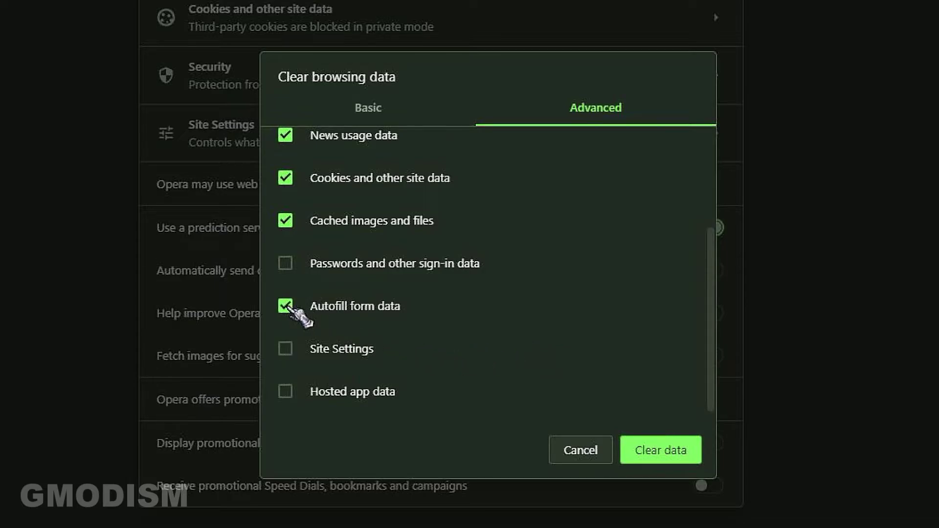
pyautogui.click(349, 265)
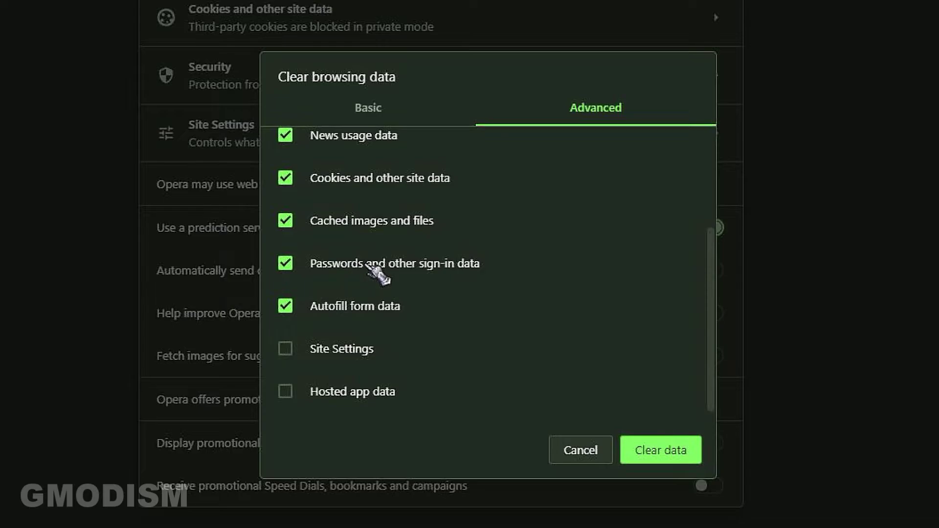
pyautogui.scroll(3, 382, 350)
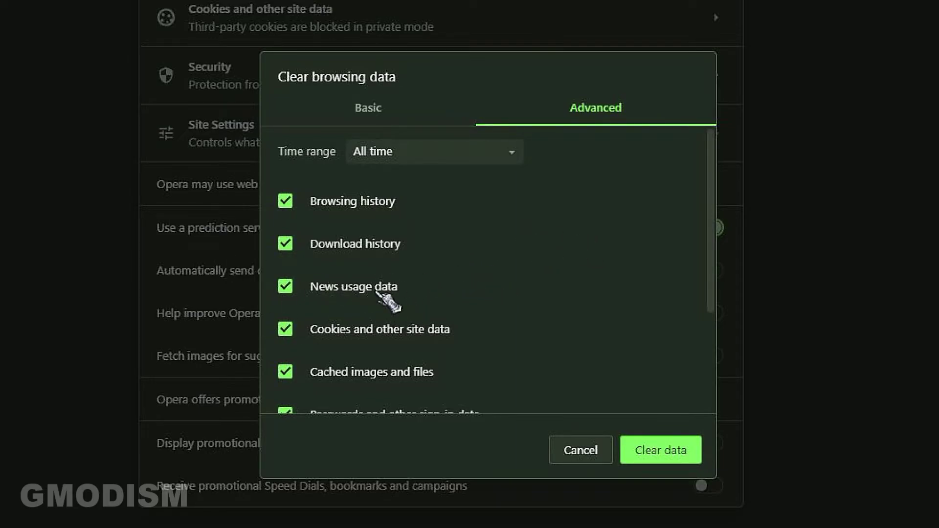
pyautogui.scroll(-2, 391, 336)
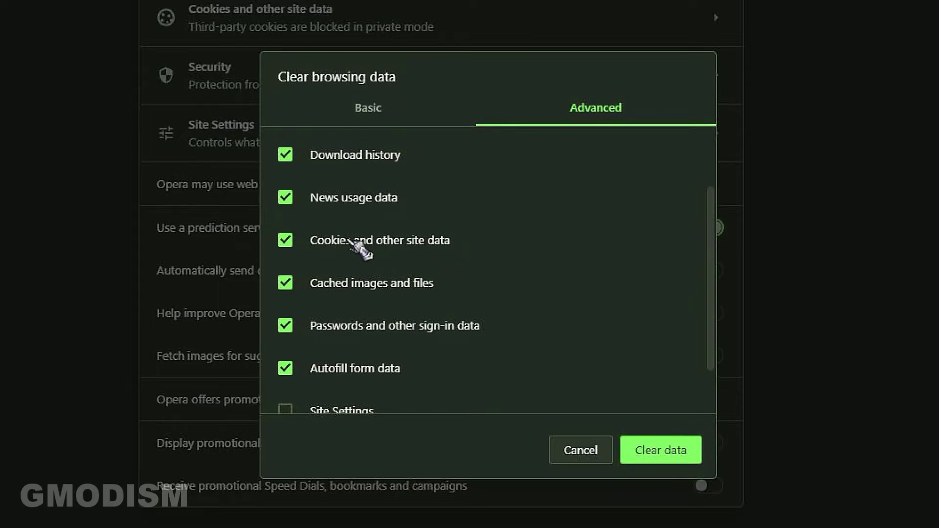
pyautogui.click(283, 240)
pyautogui.click(349, 241)
pyautogui.click(667, 449)
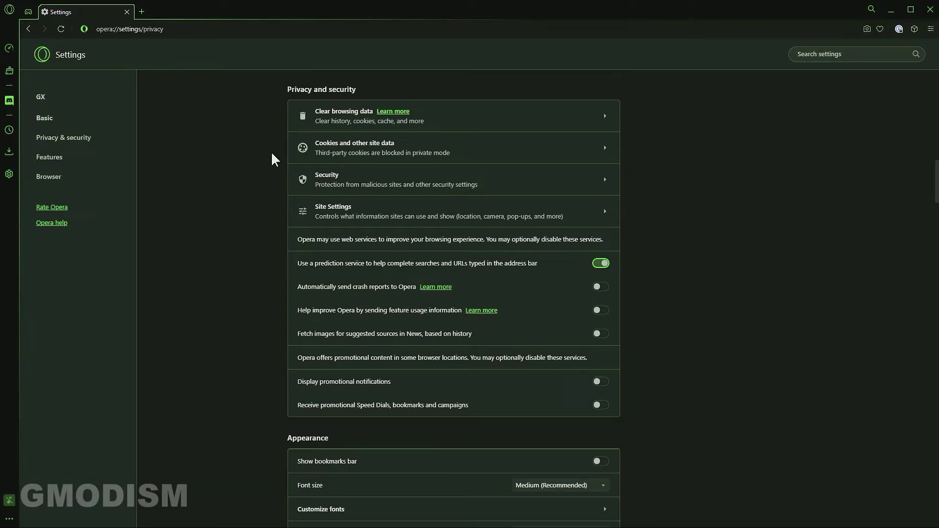
# Scroll down to Autofill and open Opera GX's saved Passwords settings
pyautogui.scroll(-9, 257, 155)
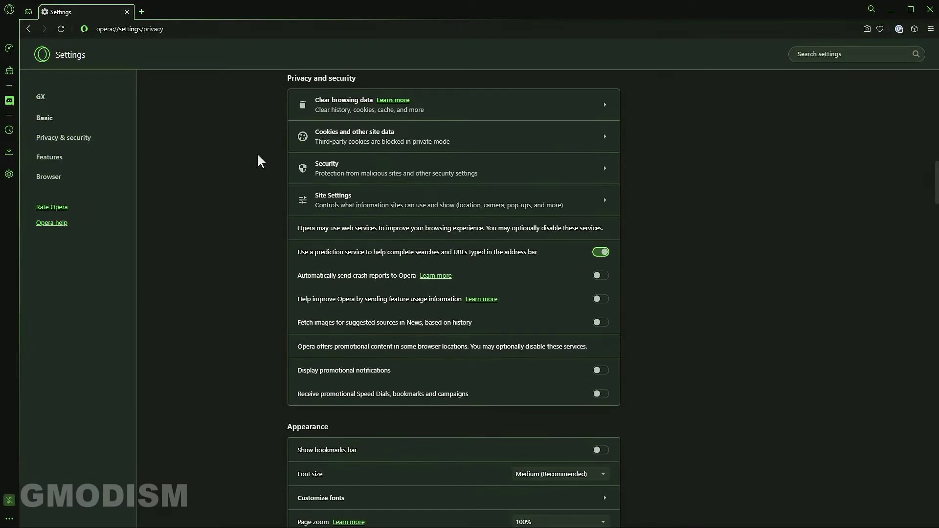
pyautogui.scroll(-9, 258, 155)
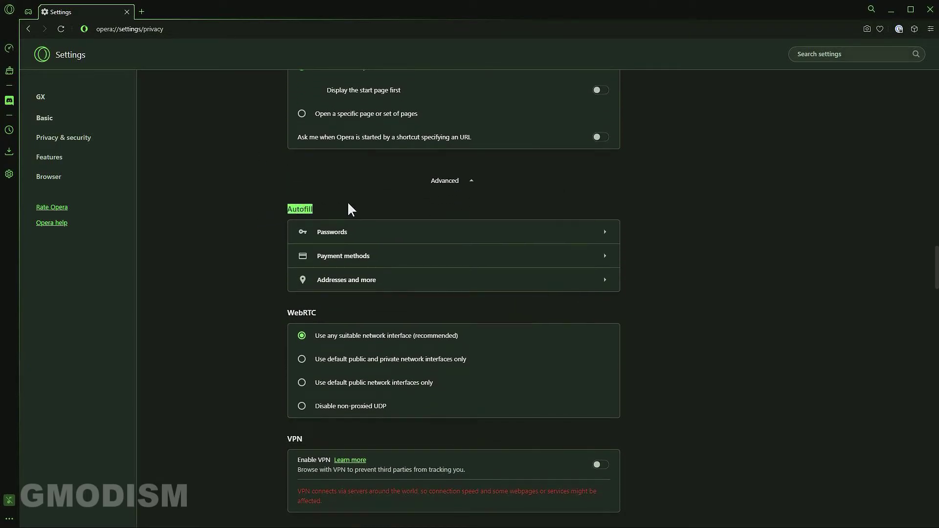
pyautogui.click(719, 256)
pyautogui.click(605, 232)
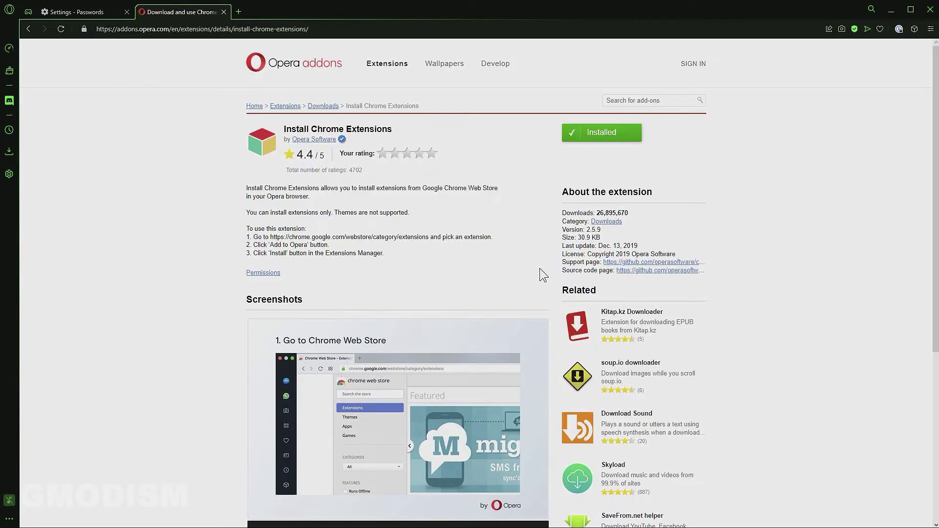
# Highlight the 'Install Chrome Extensions' title and scroll over the page to review it
pyautogui.moveTo(303, 128); pyautogui.dragTo(396, 125)
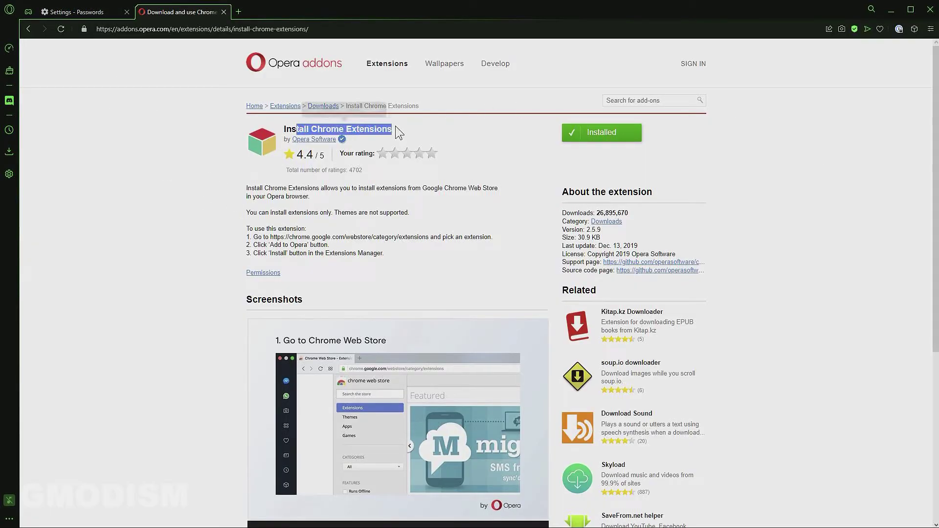
pyautogui.click(396, 125)
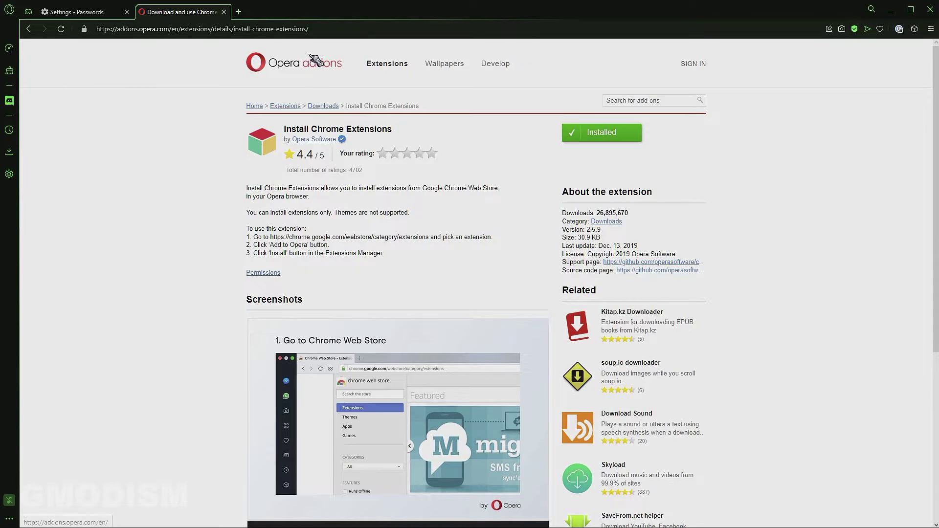
pyautogui.scroll(-3, 607, 148)
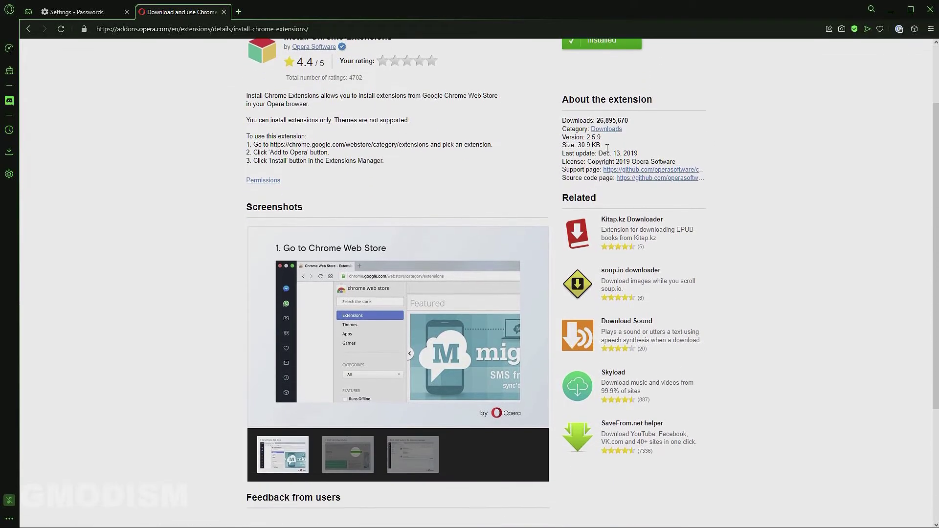
pyautogui.scroll(3, 541, 295)
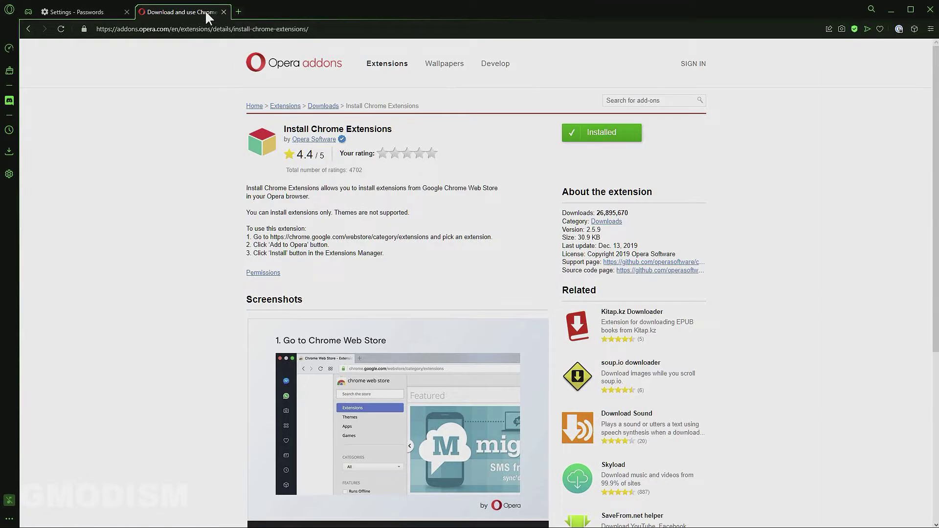
# Open the 1Password – Password Manager page from the Web Store '1password' search, then close that tab
pyautogui.click(192, 30)
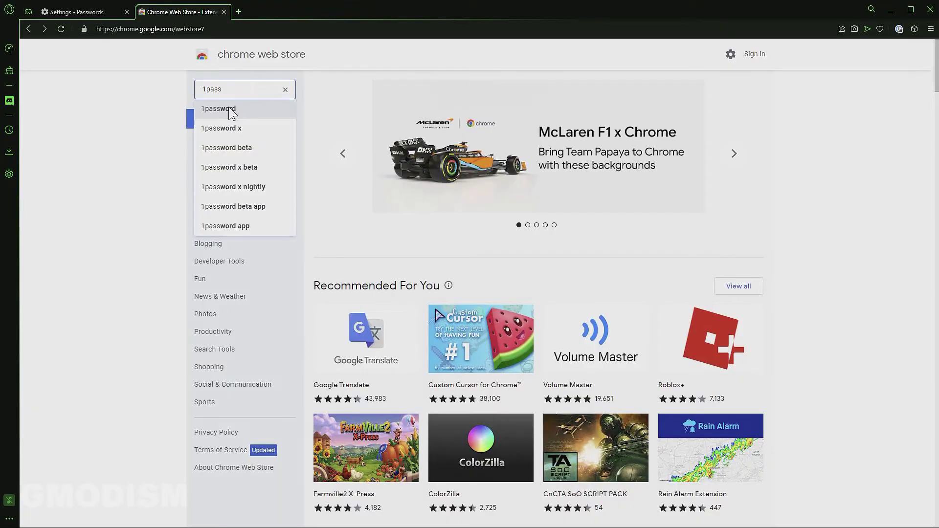
pyautogui.click(228, 107)
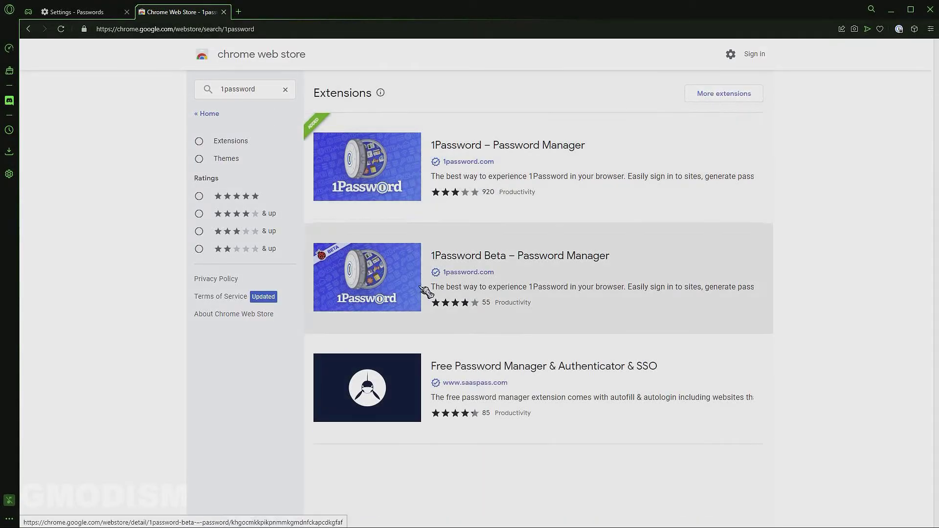
pyautogui.click(394, 164)
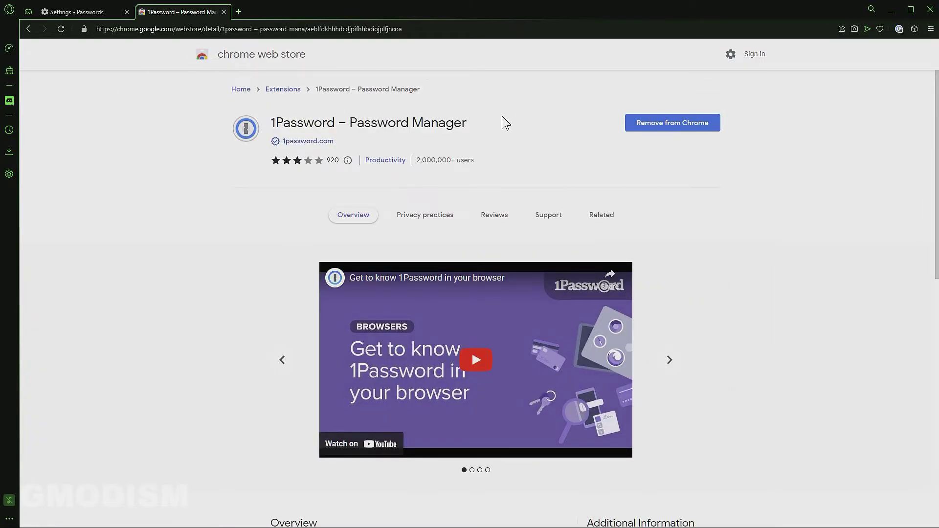
pyautogui.moveTo(502, 116); pyautogui.dragTo(229, 123)
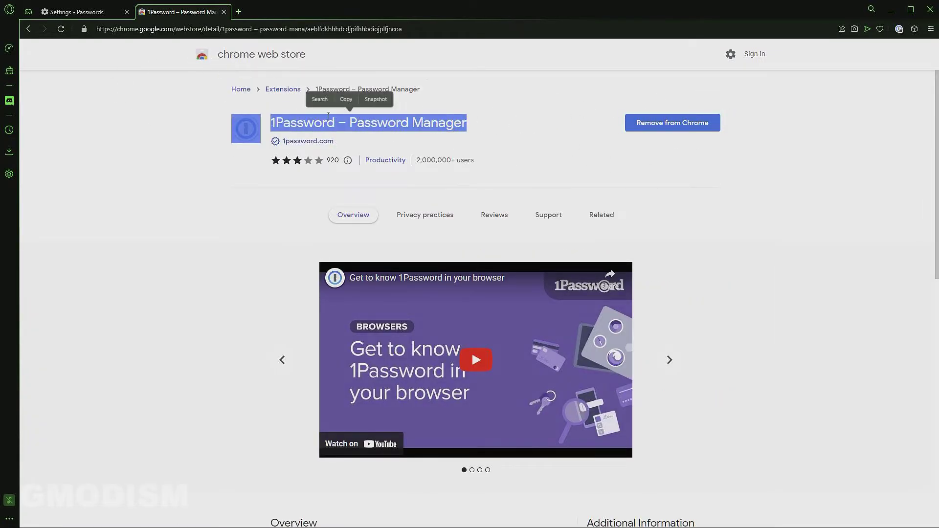
pyautogui.click(223, 12)
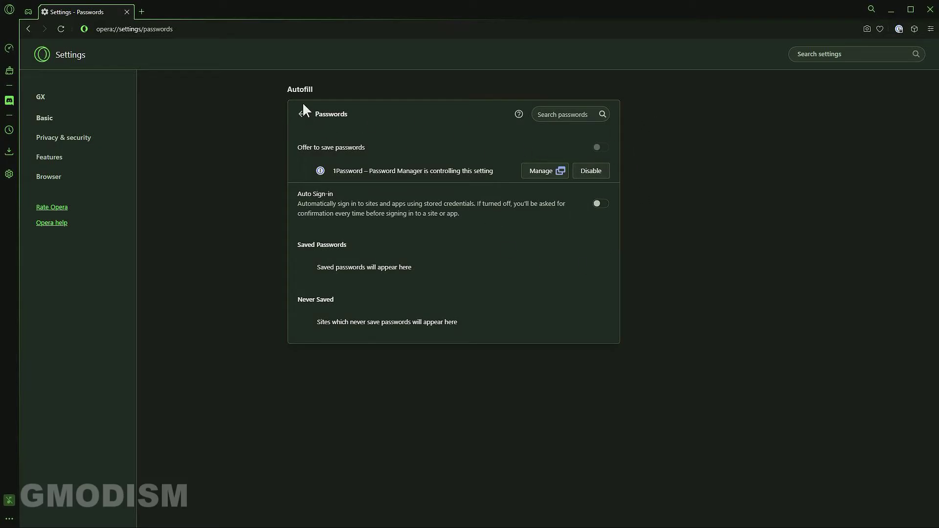
# Return from Passwords to Opera GX's Privacy & security settings
pyautogui.click(305, 116)
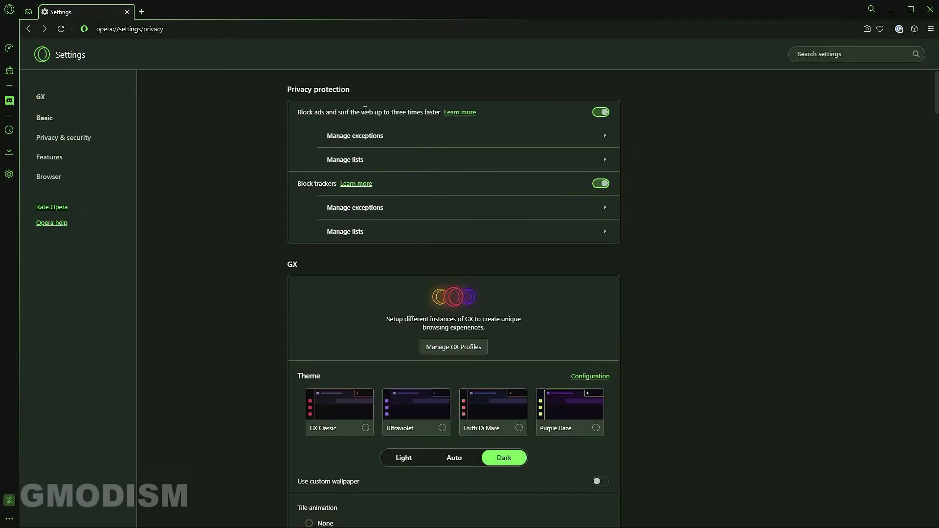
pyautogui.scroll(-5, 391, 323)
pyautogui.click(69, 137)
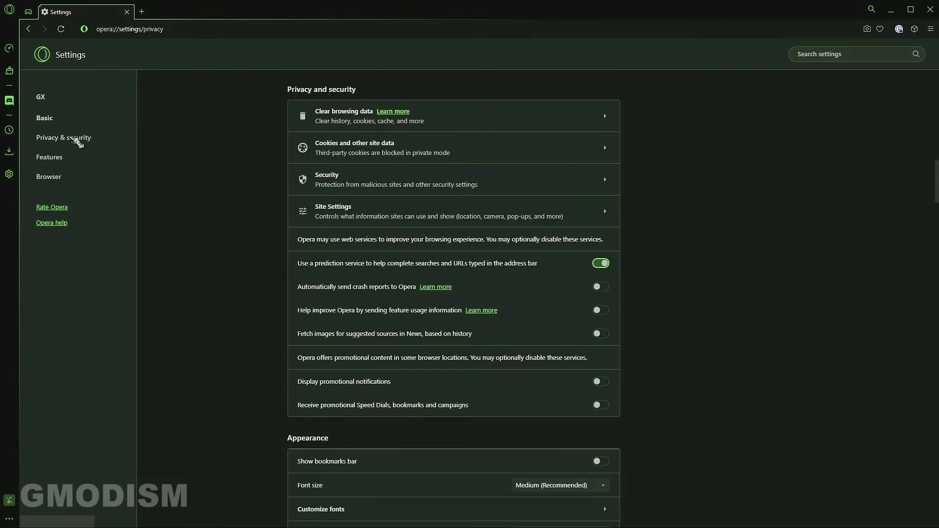
pyautogui.scroll(-10, 474, 299)
pyautogui.scroll(-8, 474, 297)
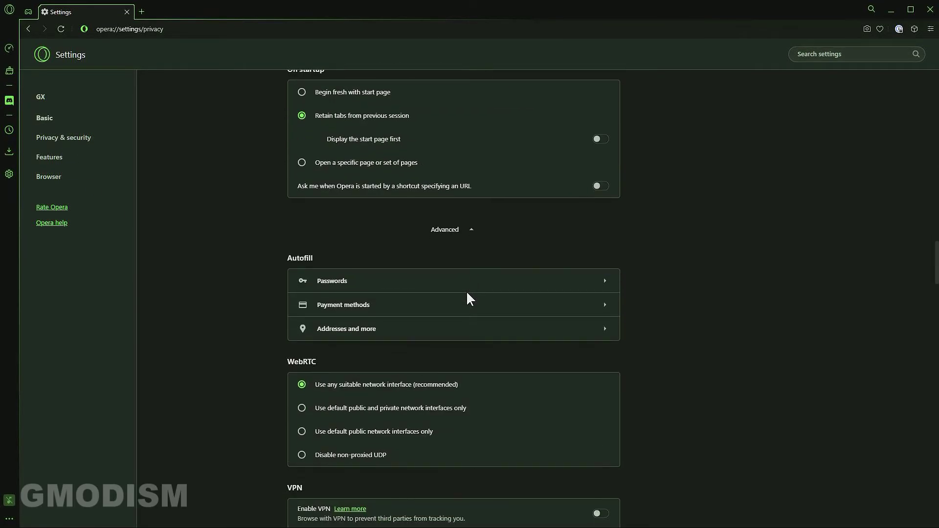
# Check the Payment methods autofill page, then move on to Addresses and more
pyautogui.click(423, 307)
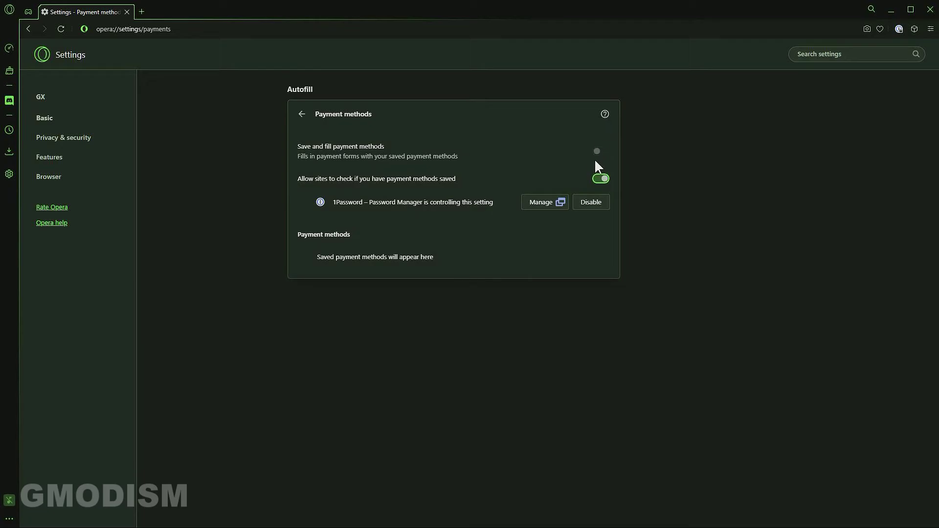
pyautogui.hotkey('alt', 'Left')
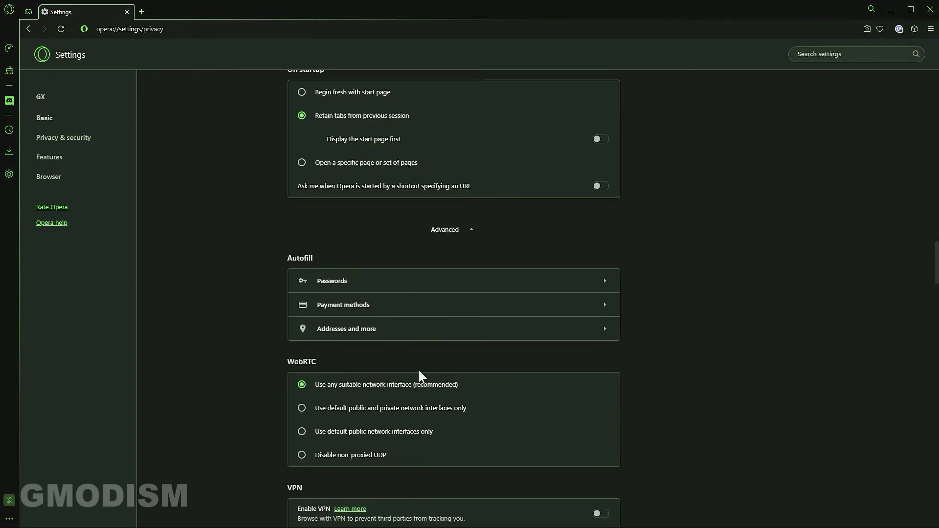
pyautogui.click(382, 283)
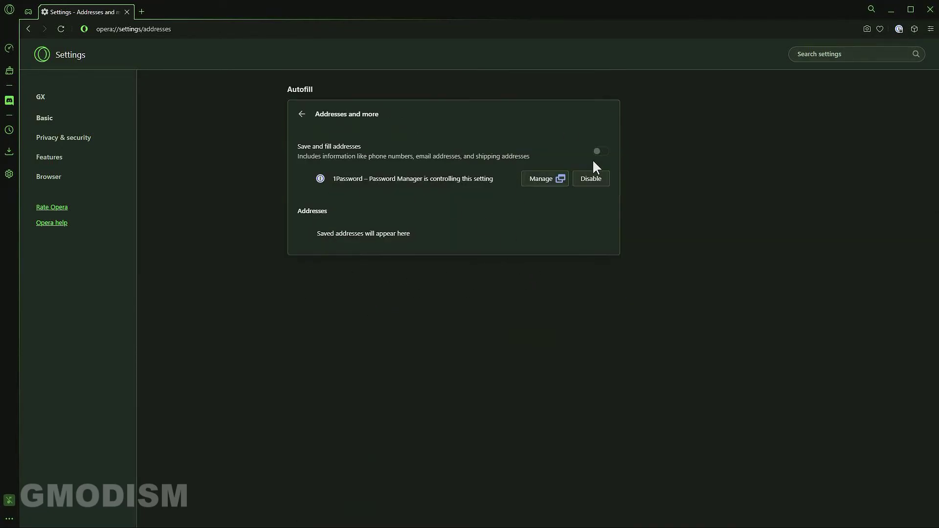